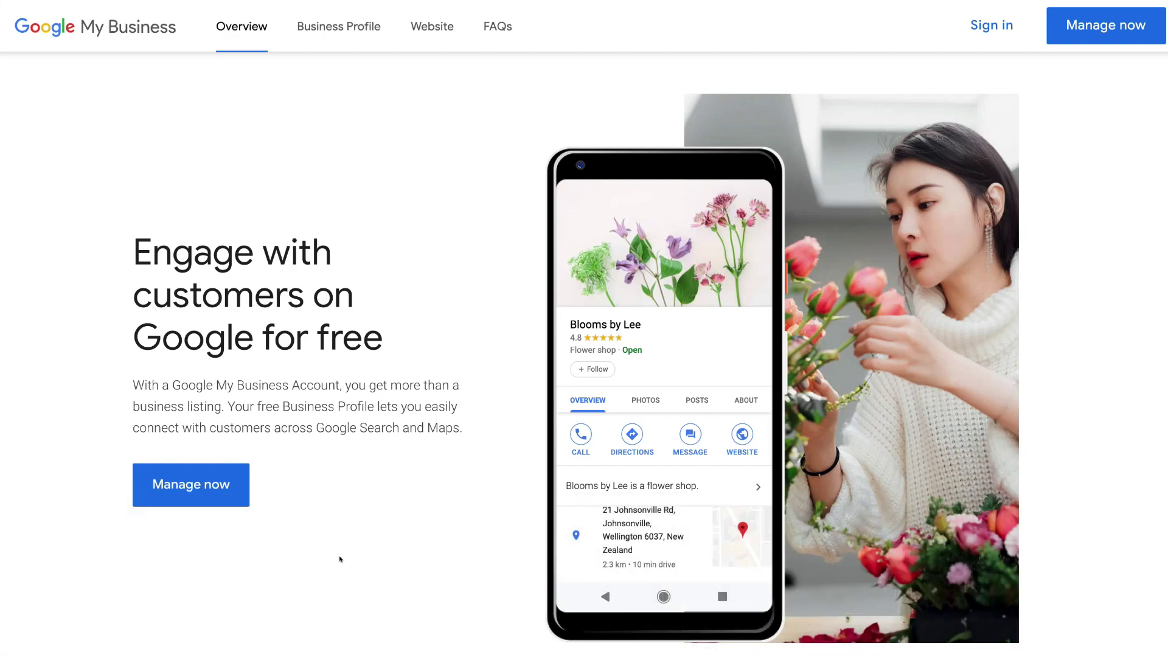
Start adding a new business to Google and create it with the name Stew's Cafe.
left_click(218, 490)
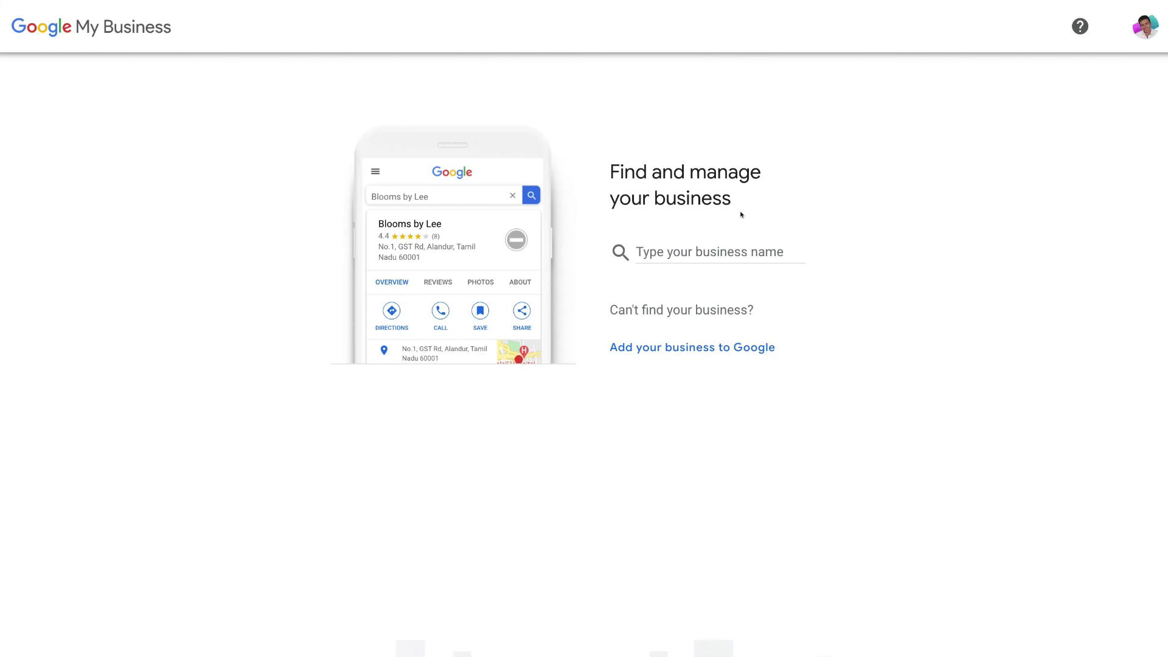
left_click(735, 251)
left_click(709, 350)
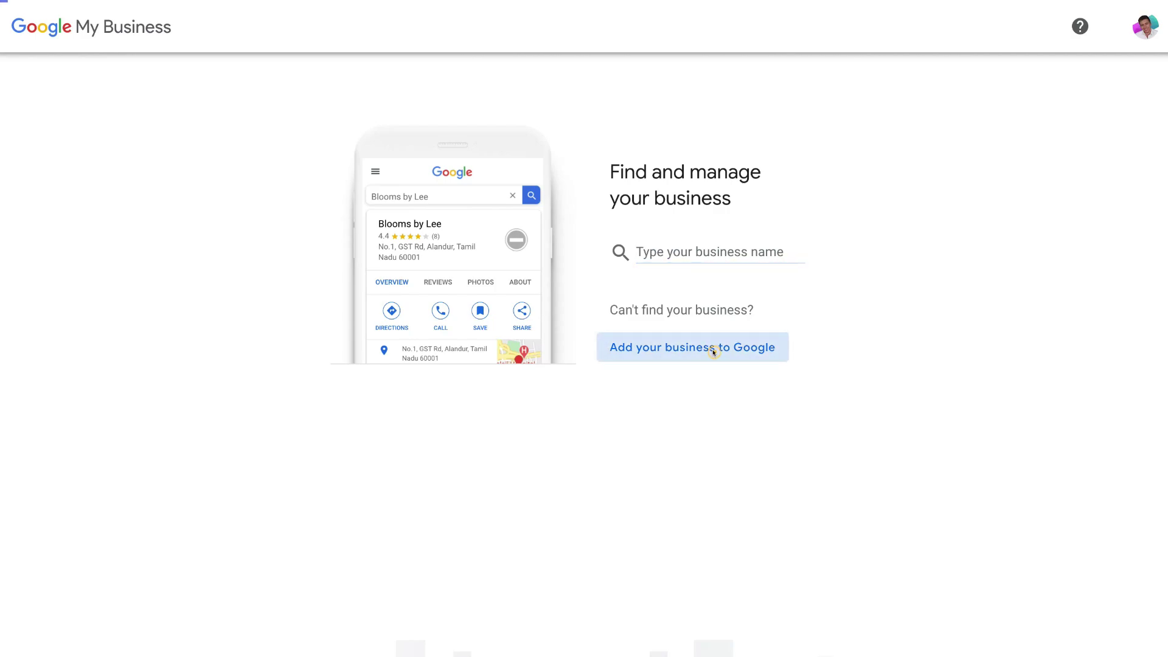
left_click(507, 180)
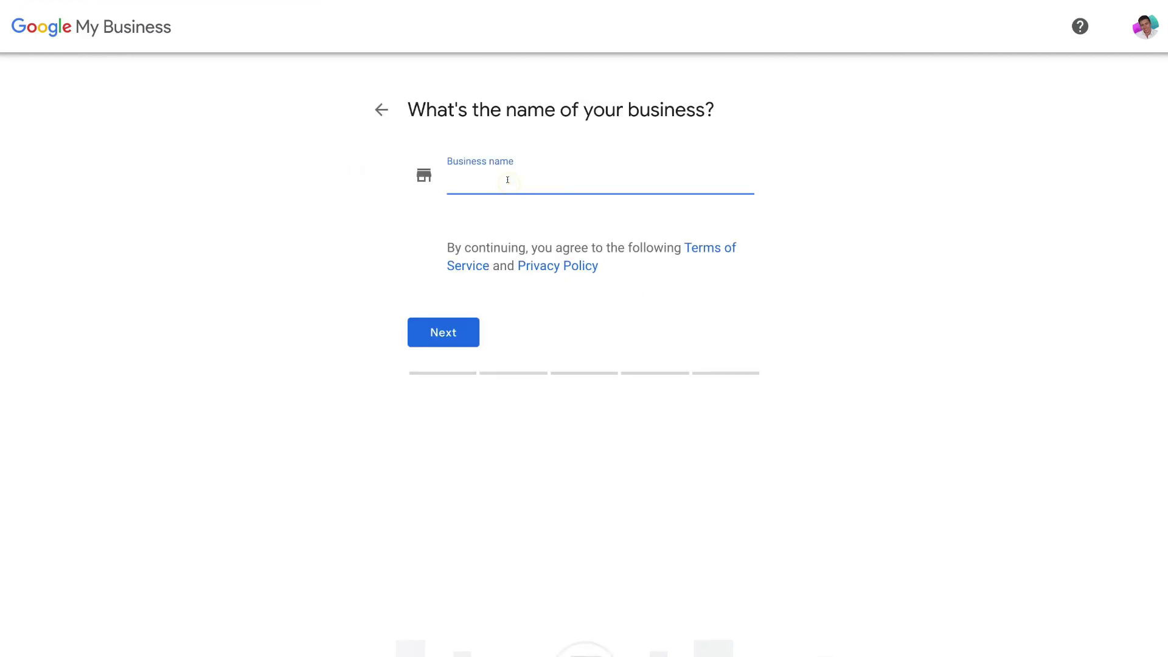
type("Stew's Cafe")
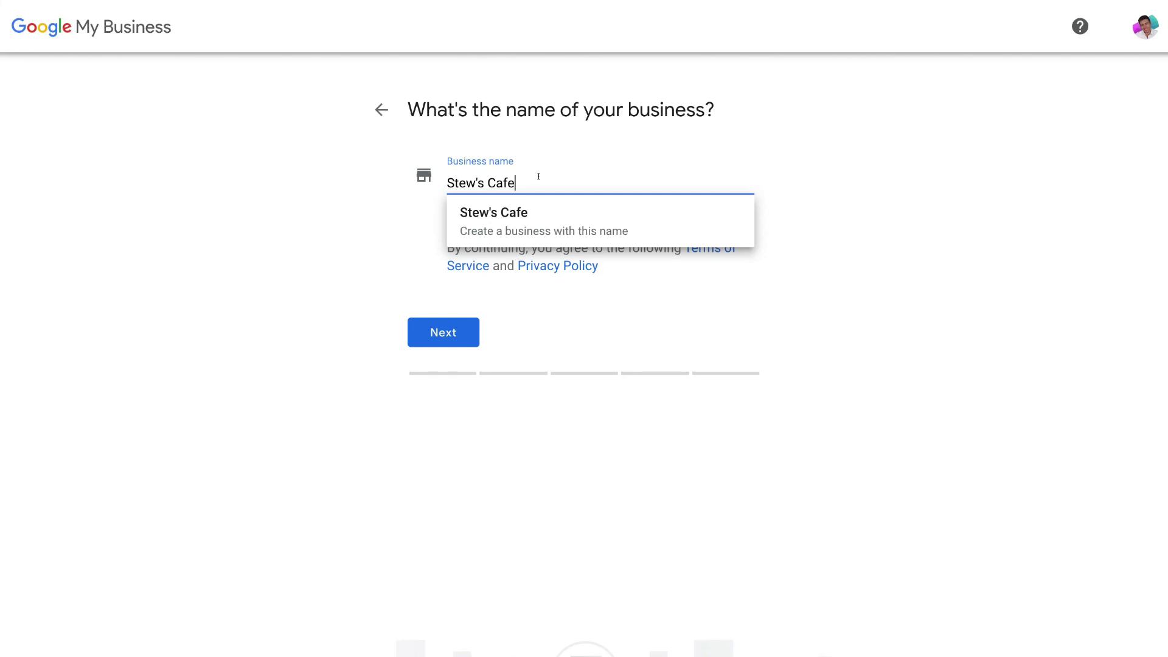
left_click(553, 224)
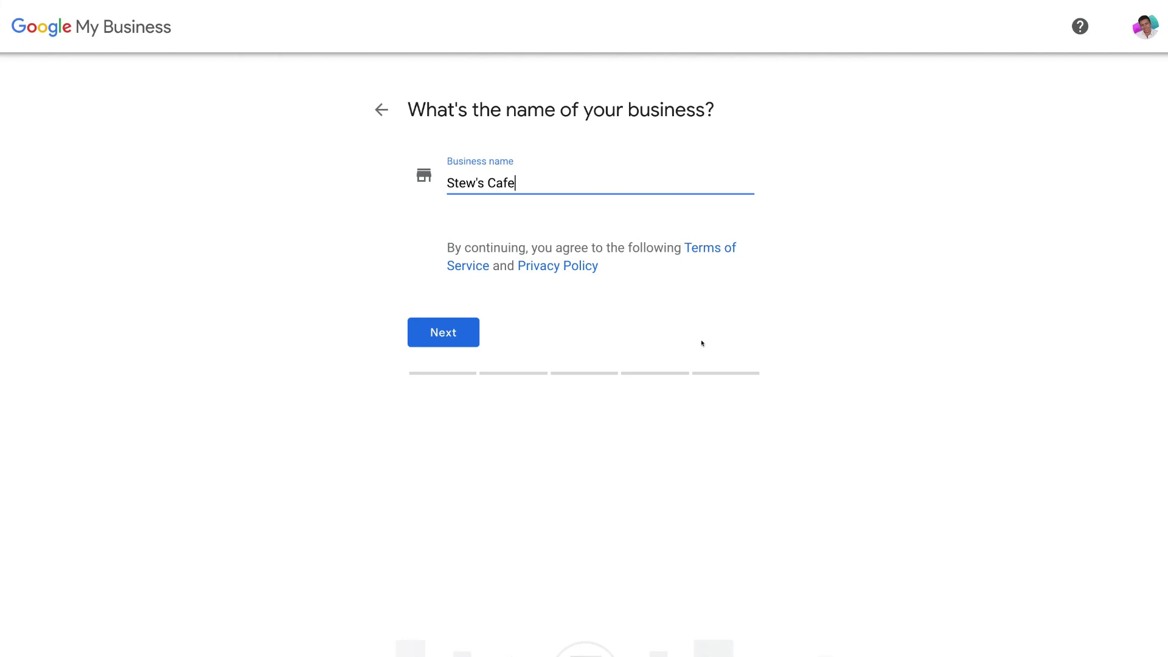
left_click(461, 336)
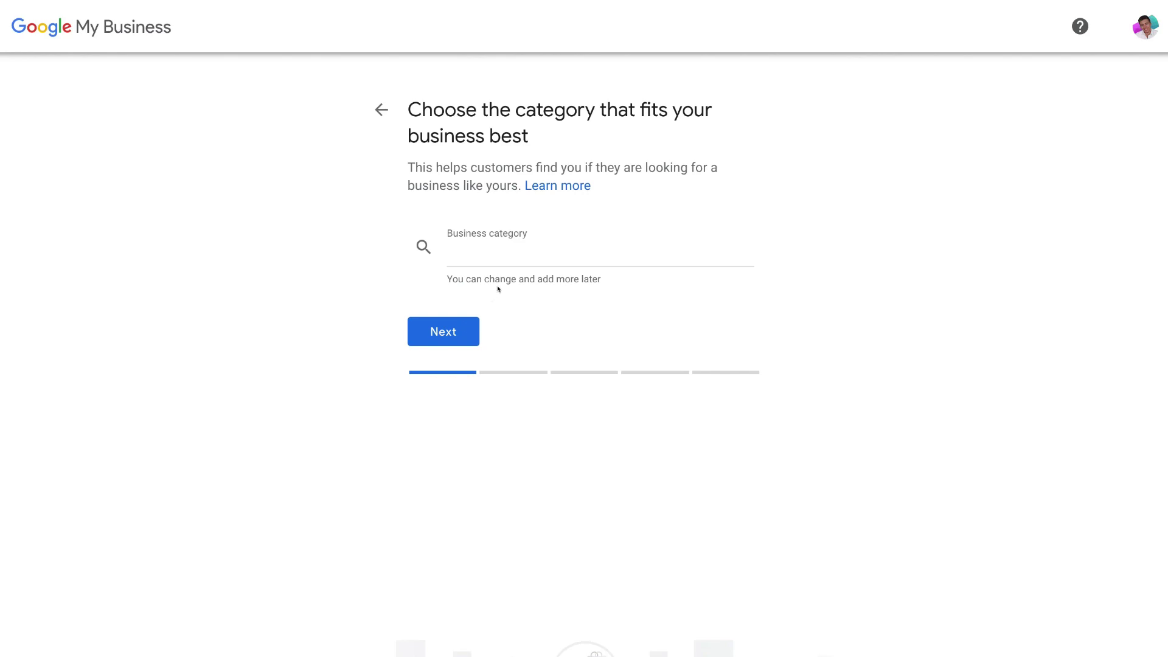
Set the business category to Cafe and continue to the location question.
left_click(488, 248)
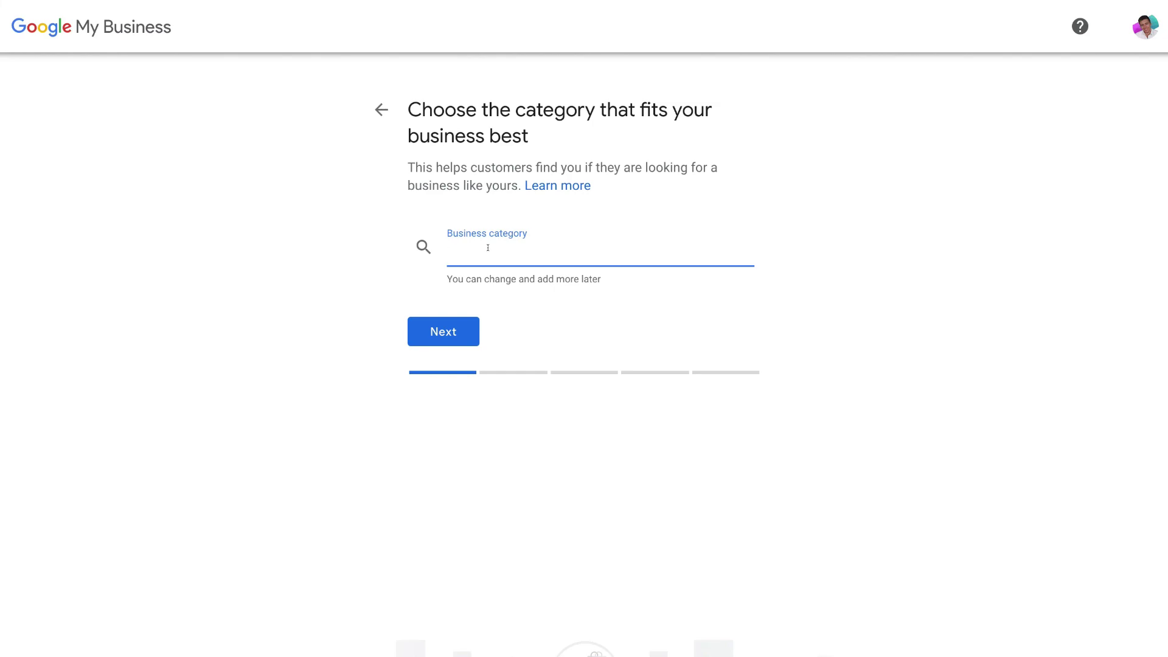
type("cafe")
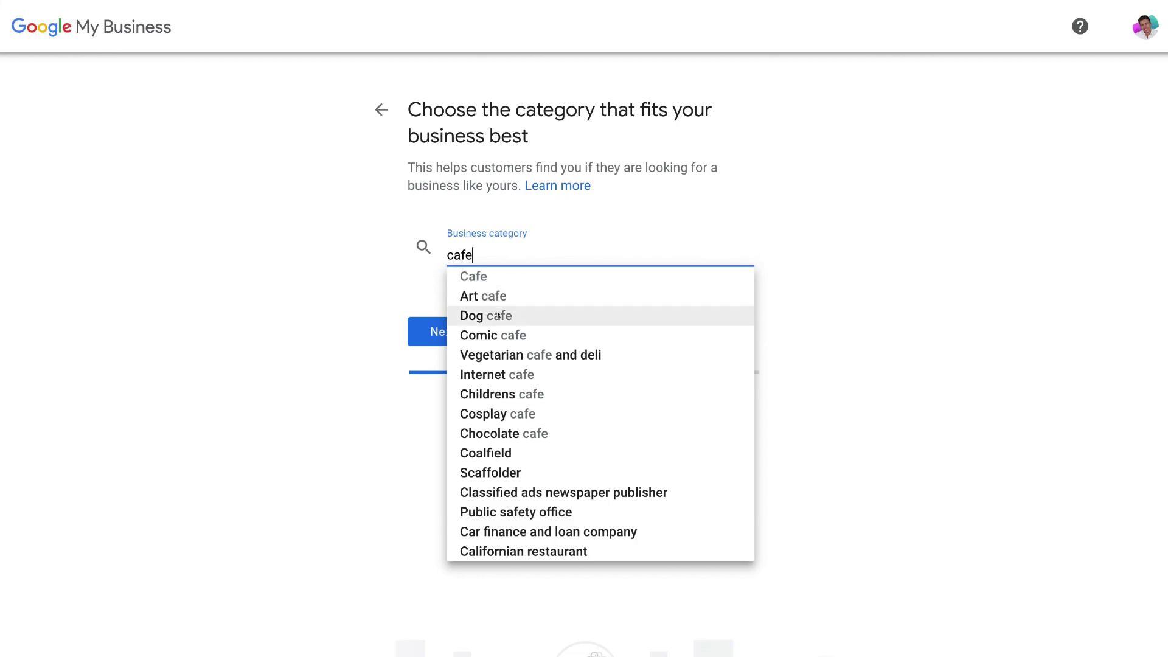
left_click(496, 279)
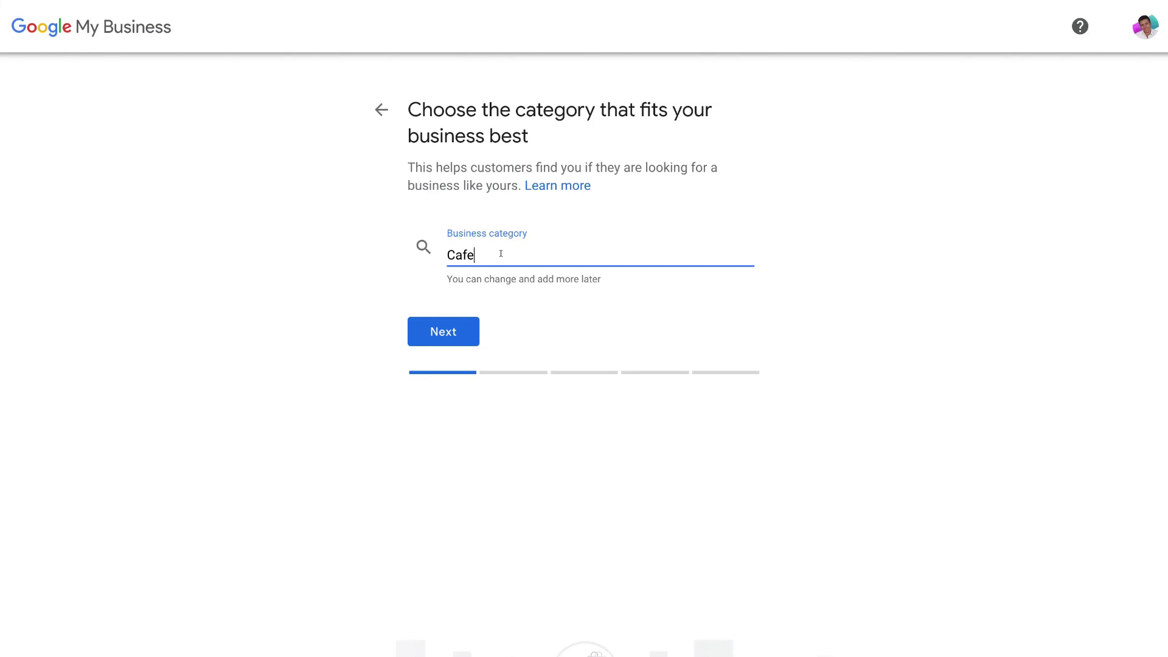
left_click(466, 337)
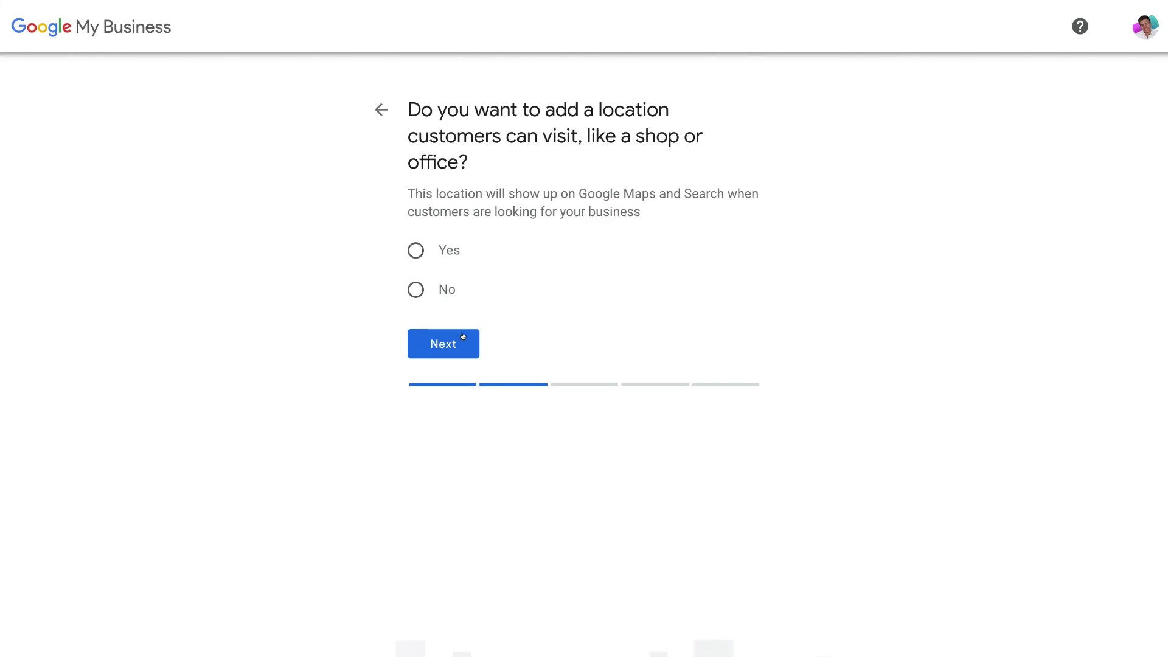
Add a location customers can visit with its New Zealand address, and choose None of these for the suggested existing listings.
left_click(411, 253)
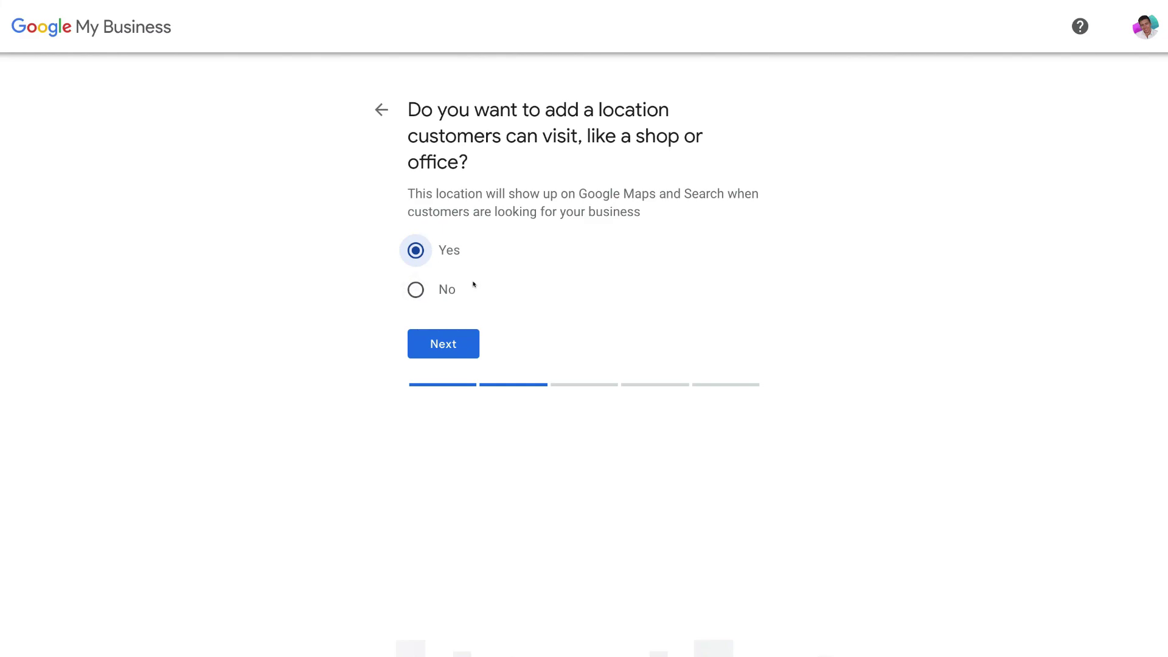
left_click(457, 350)
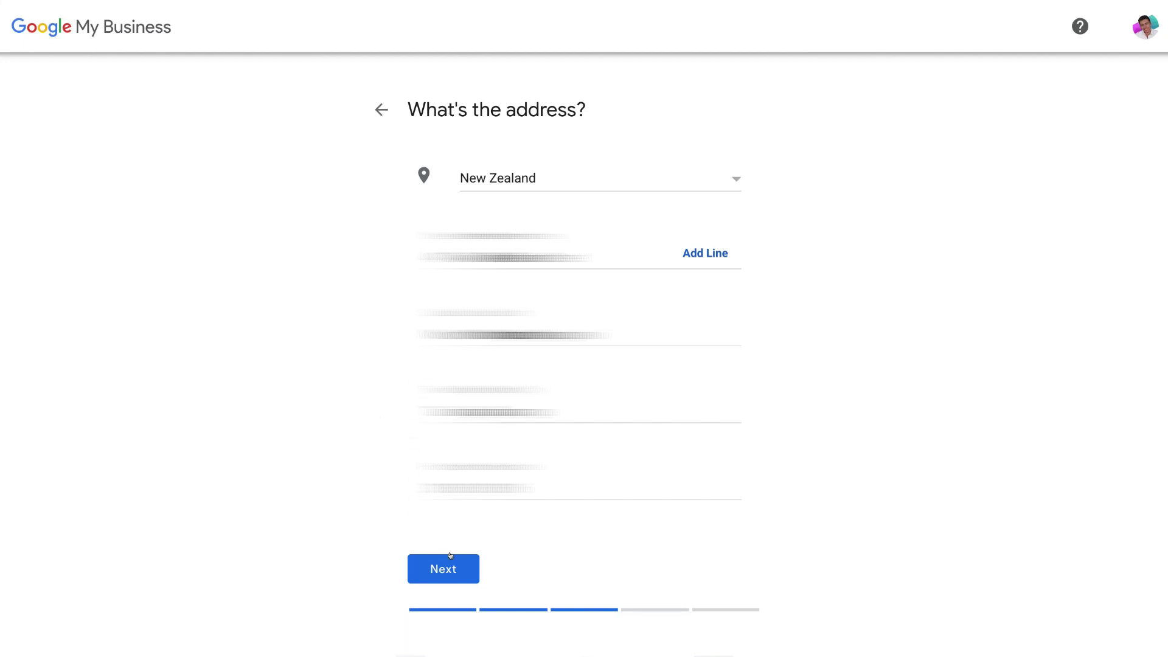
left_click(462, 566)
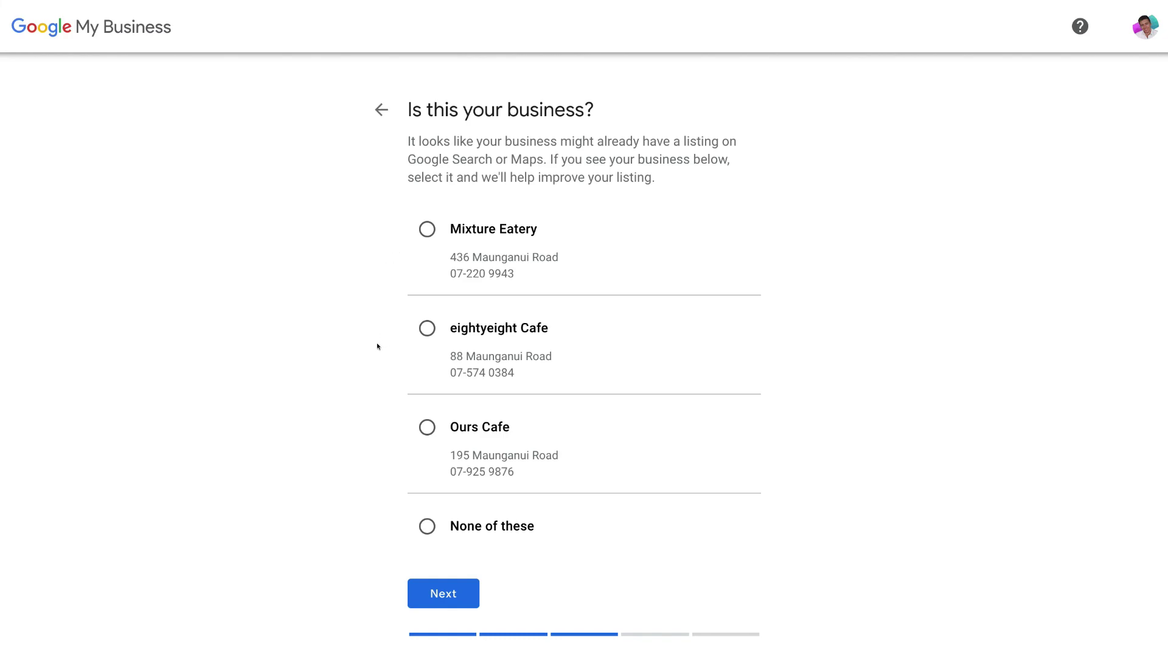
left_click(427, 526)
left_click(459, 598)
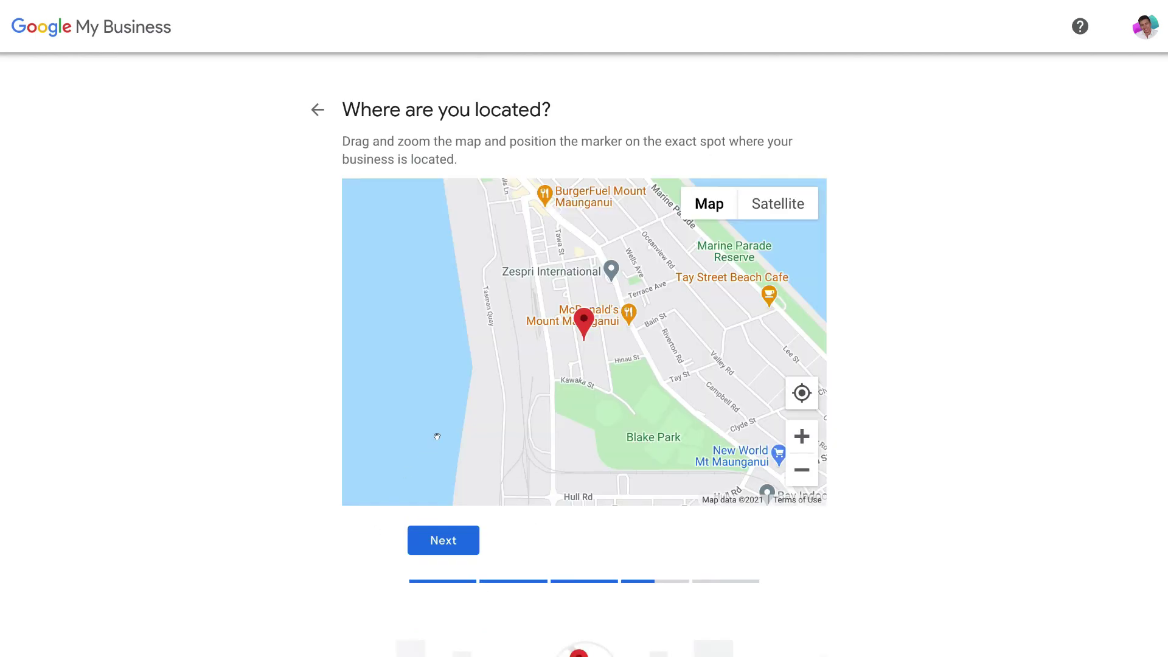
Position the map marker on the exact spot of the business near Tawa Street and accept the location.
mouse_move(578, 320)
left_mouse_down()
mouse_move(588, 323)
mouse_move(578, 313)
mouse_move(579, 331)
left_mouse_up()
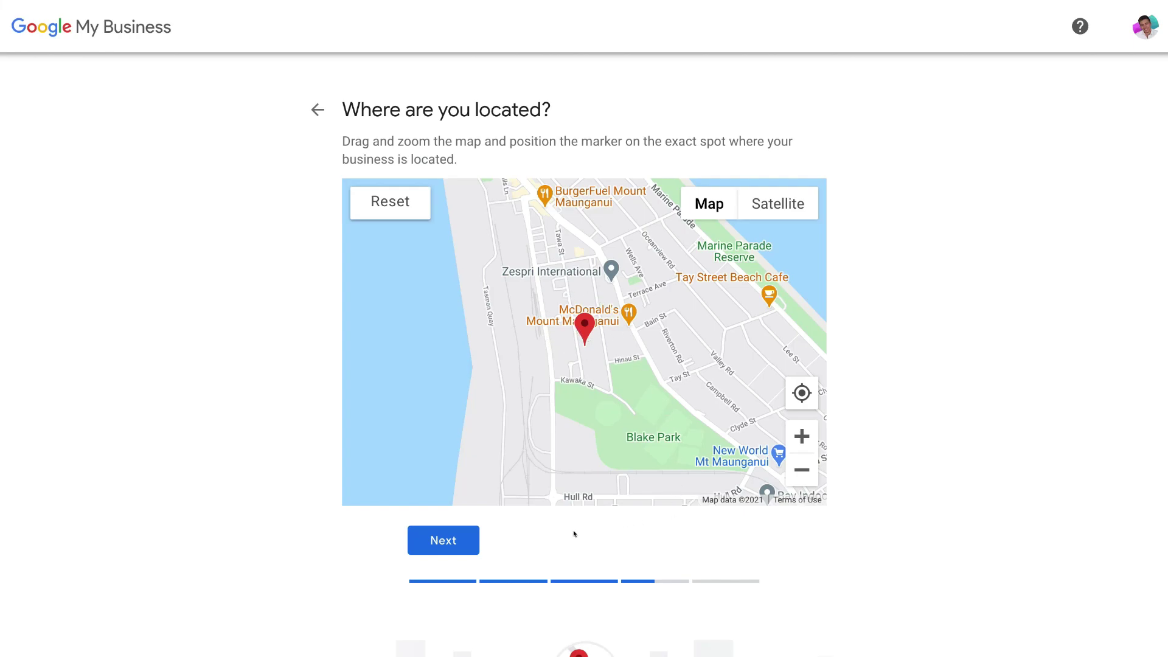
left_click(801, 436)
left_click(802, 470)
left_click(801, 469)
left_click(801, 470)
left_click(798, 436)
left_click(801, 436)
left_click(801, 436)
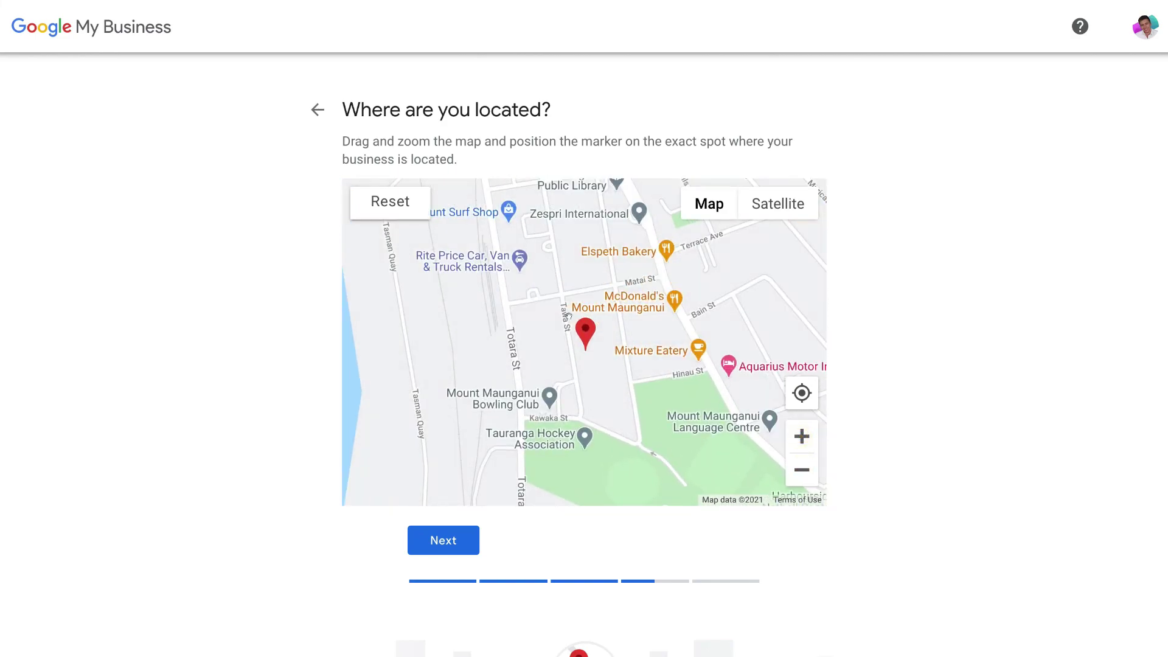
mouse_move(581, 334)
left_mouse_down()
mouse_move(574, 307)
mouse_move(587, 321)
left_mouse_up()
left_click(463, 539)
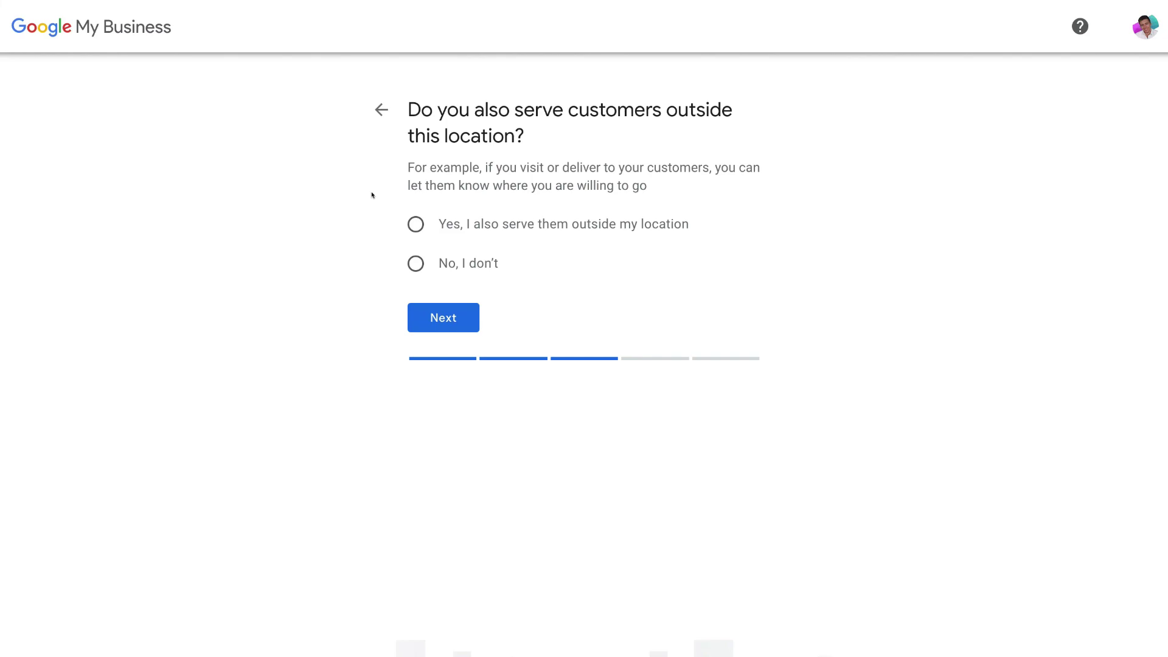
Answer that the business does not serve customers outside its location and continue.
left_click(412, 222)
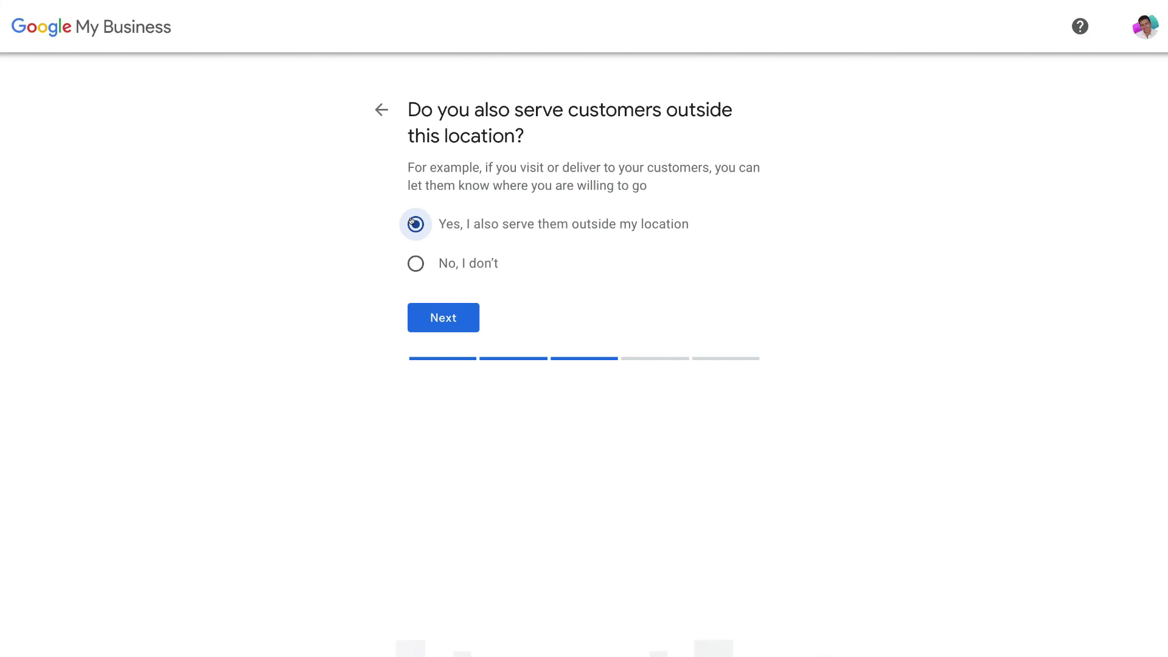
left_click(409, 262)
left_click(463, 317)
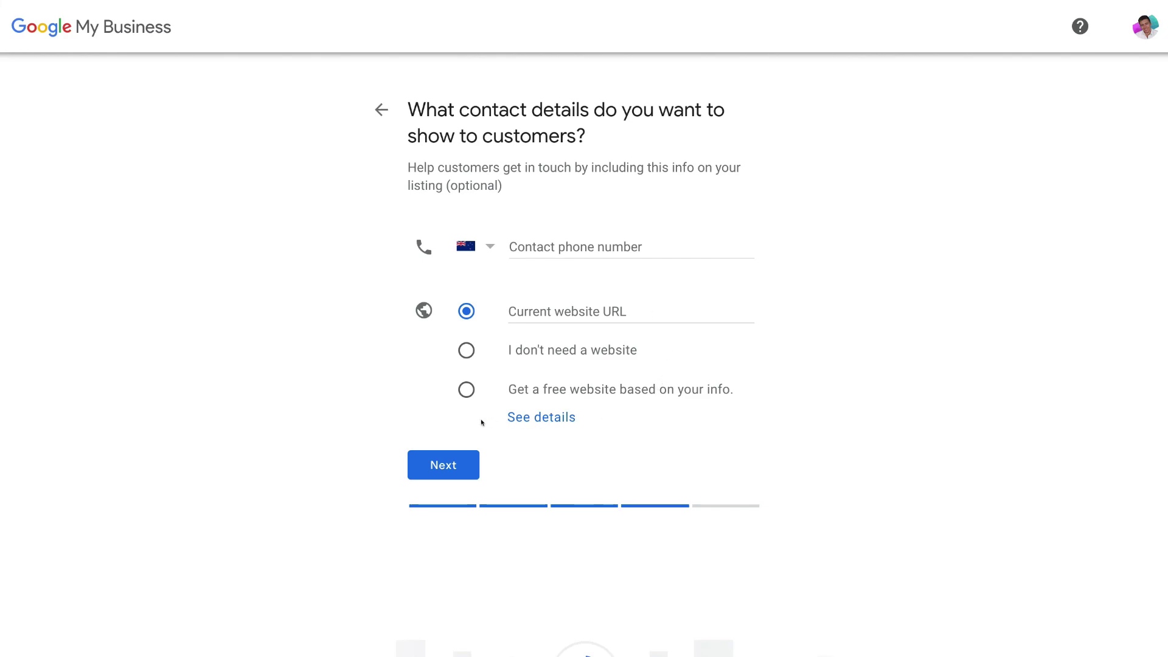
left_click(466, 389)
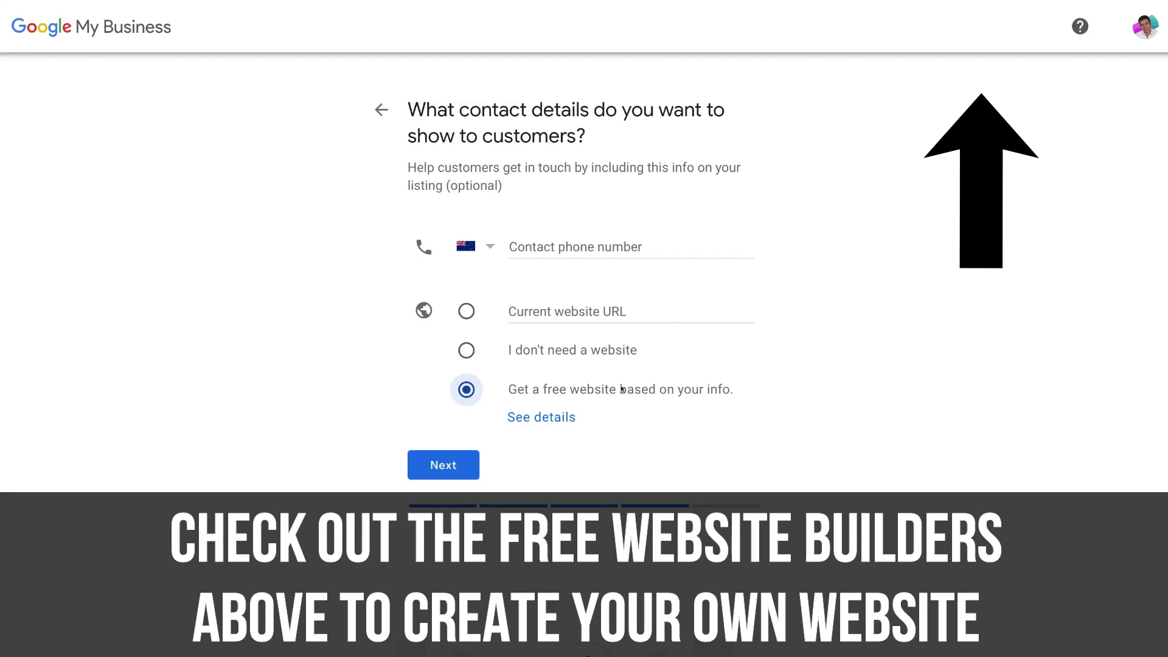
left_click(526, 307)
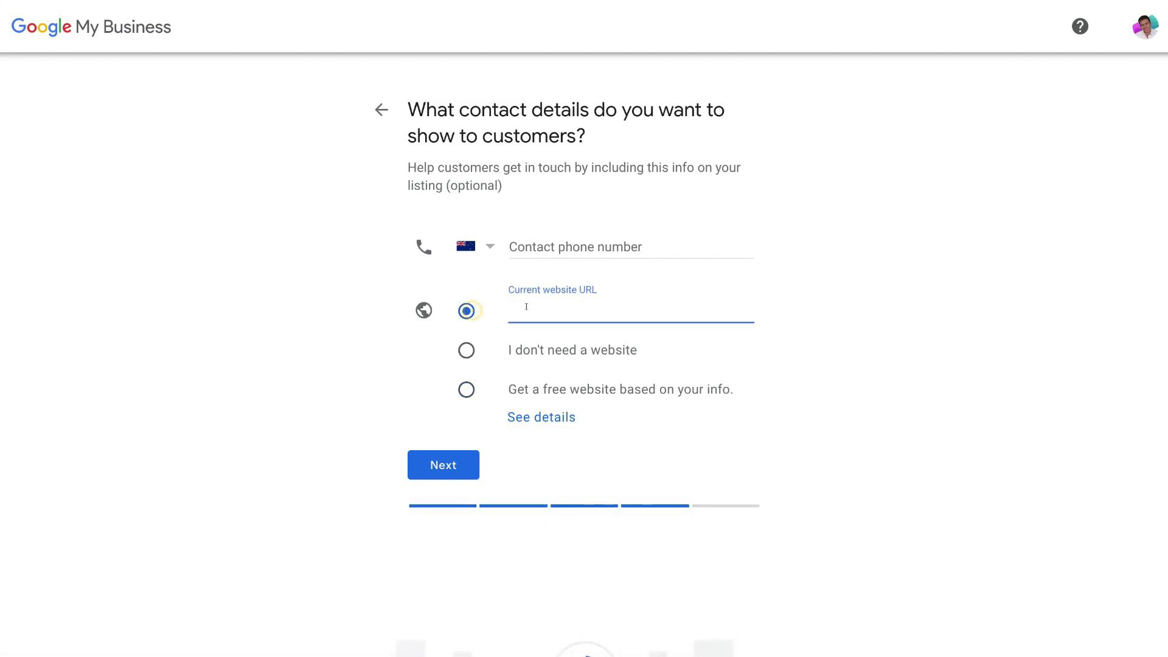
type("https://5f83b6f570506.site123.me/")
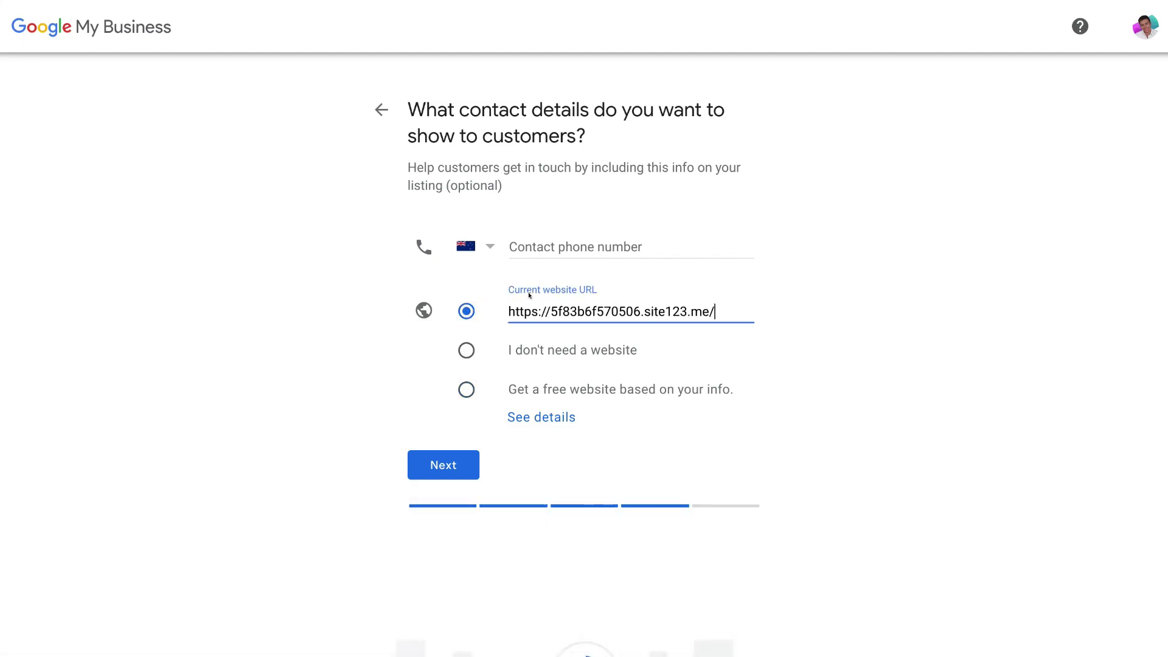
left_click(529, 244)
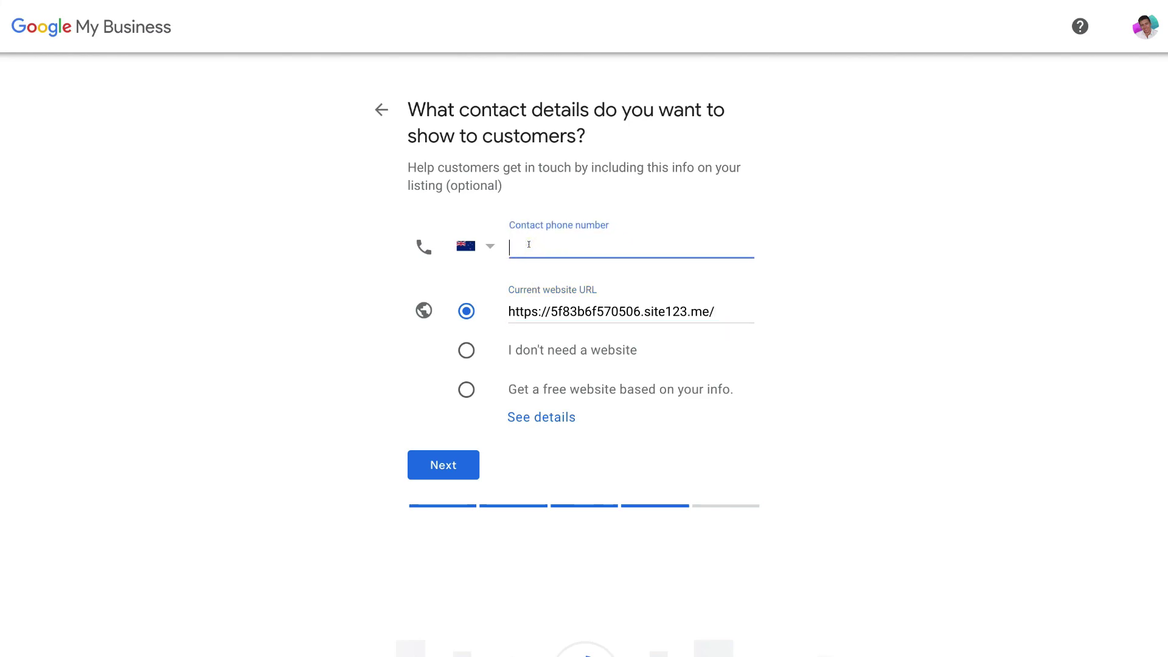
key("ctrl+v")
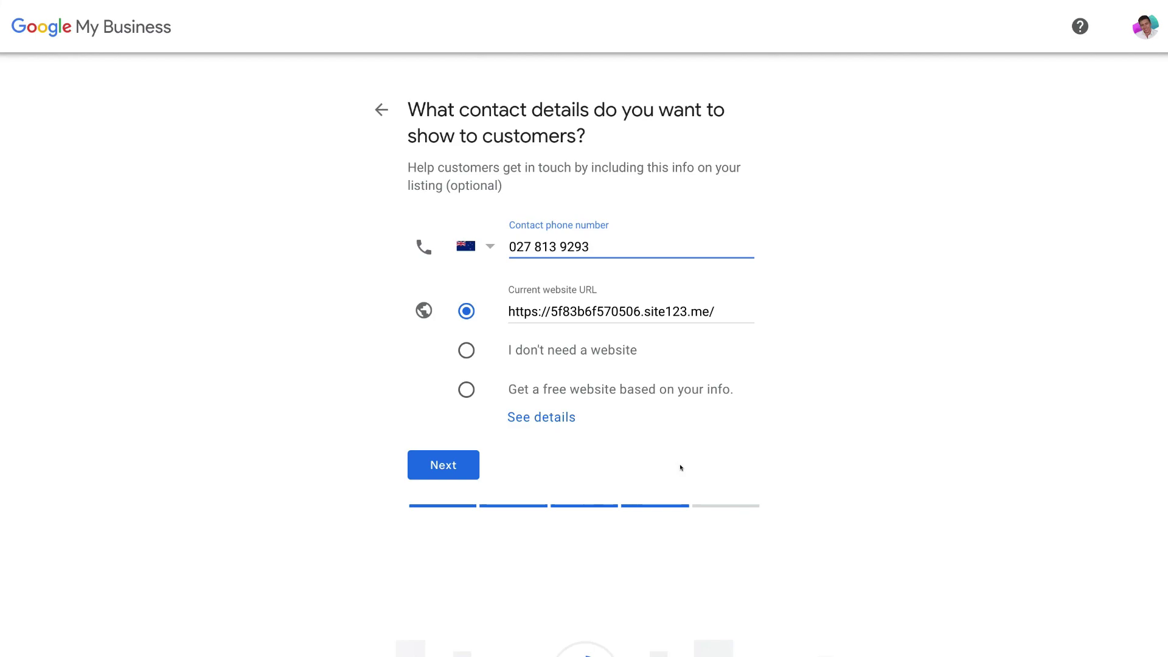
left_click(461, 465)
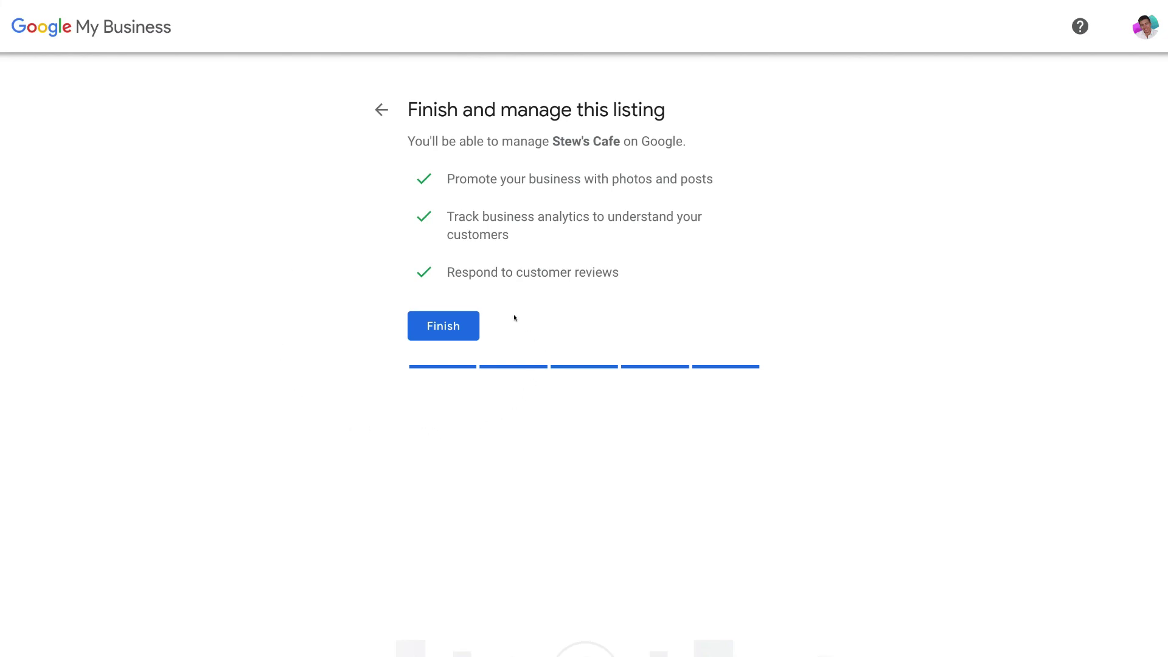
Finish creating the listing and open its Home dashboard without requesting verification.
left_click(459, 320)
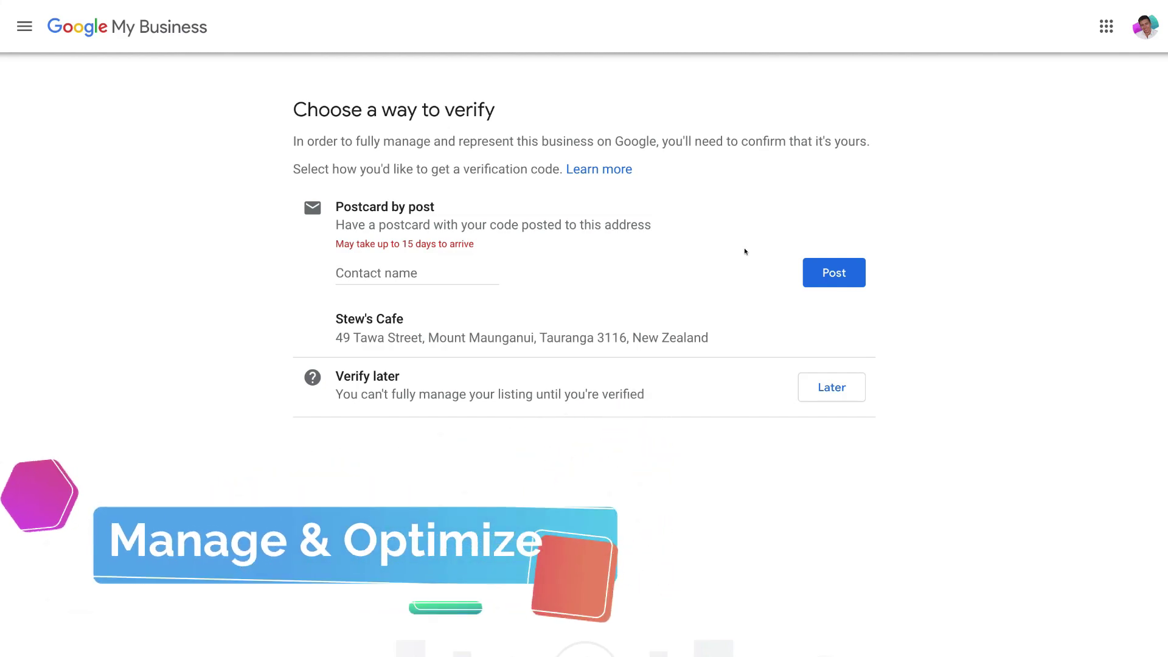
left_click(24, 27)
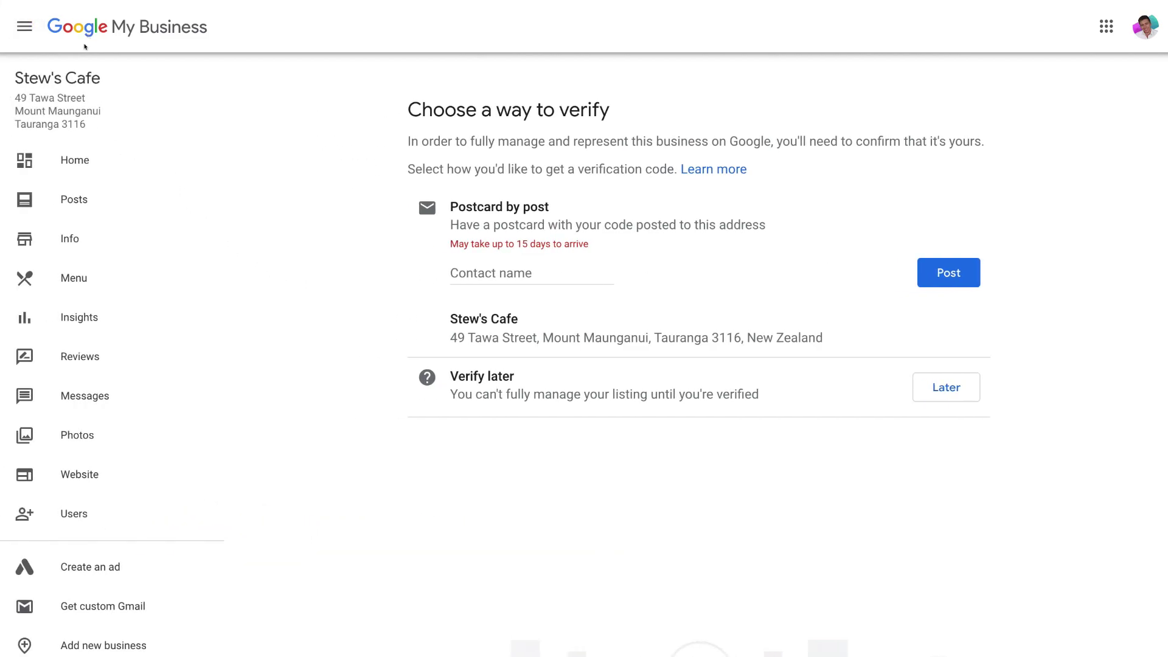
left_click(87, 160)
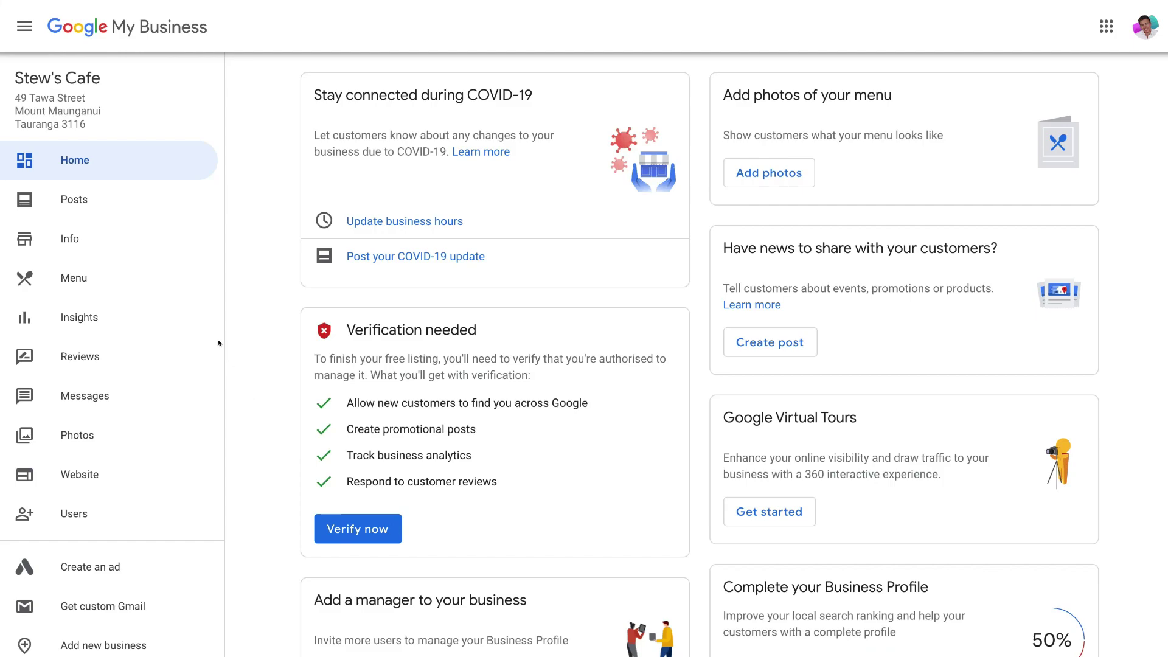
Examine the listing's business information fields, including service area, hours, contact details, attributes, description and opening date.
left_click(106, 239)
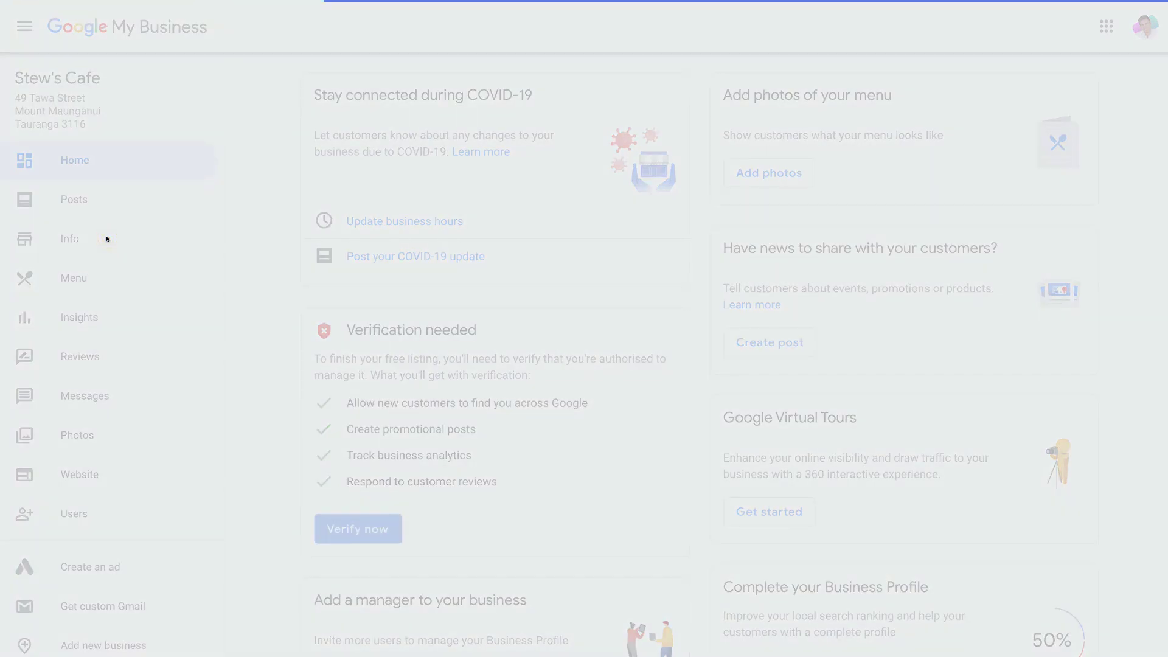
scroll(298, 313, "down", 3)
scroll(297, 312, "down", 5)
scroll(298, 313, "down", 3)
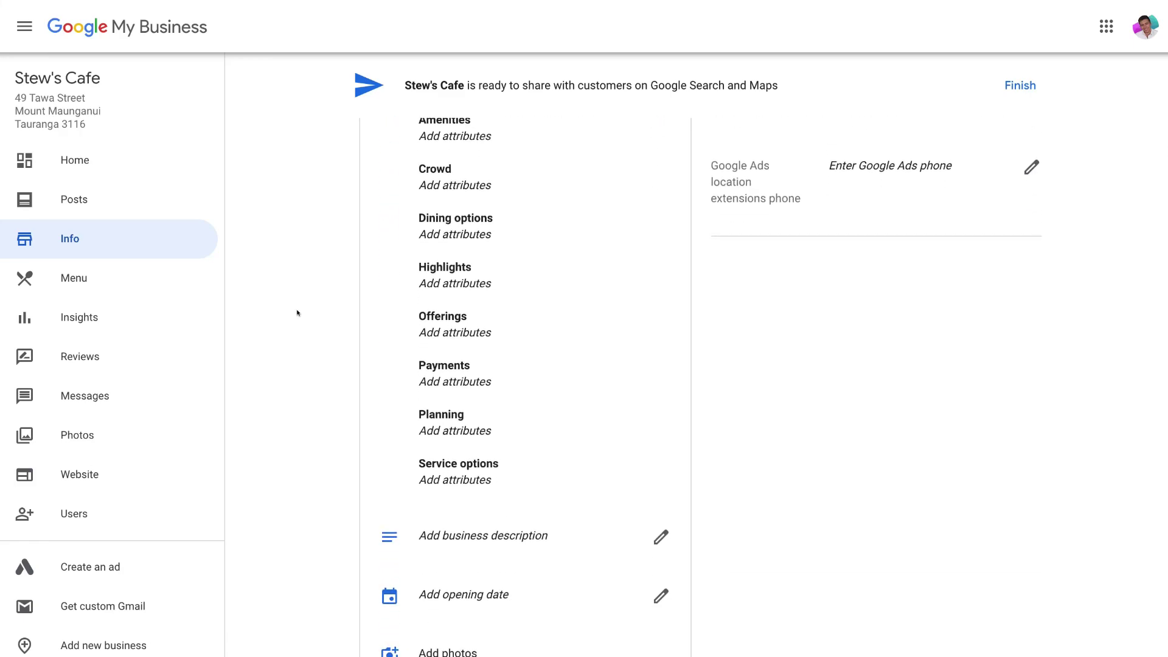
scroll(308, 402, "up", 4)
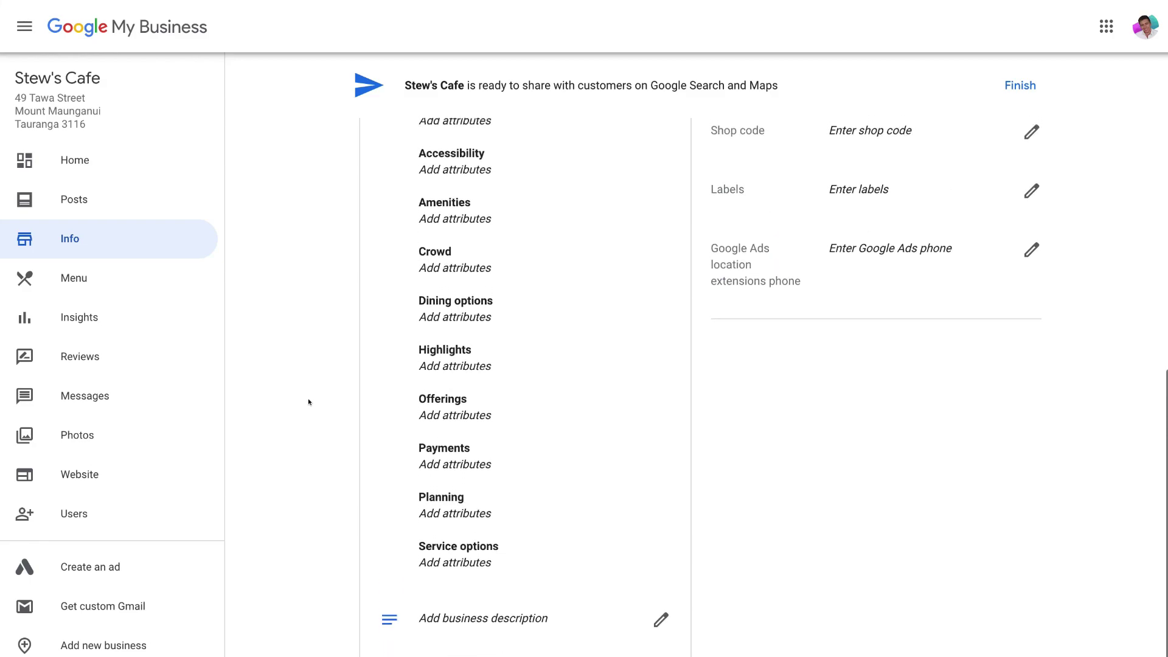
scroll(309, 402, "up", 5)
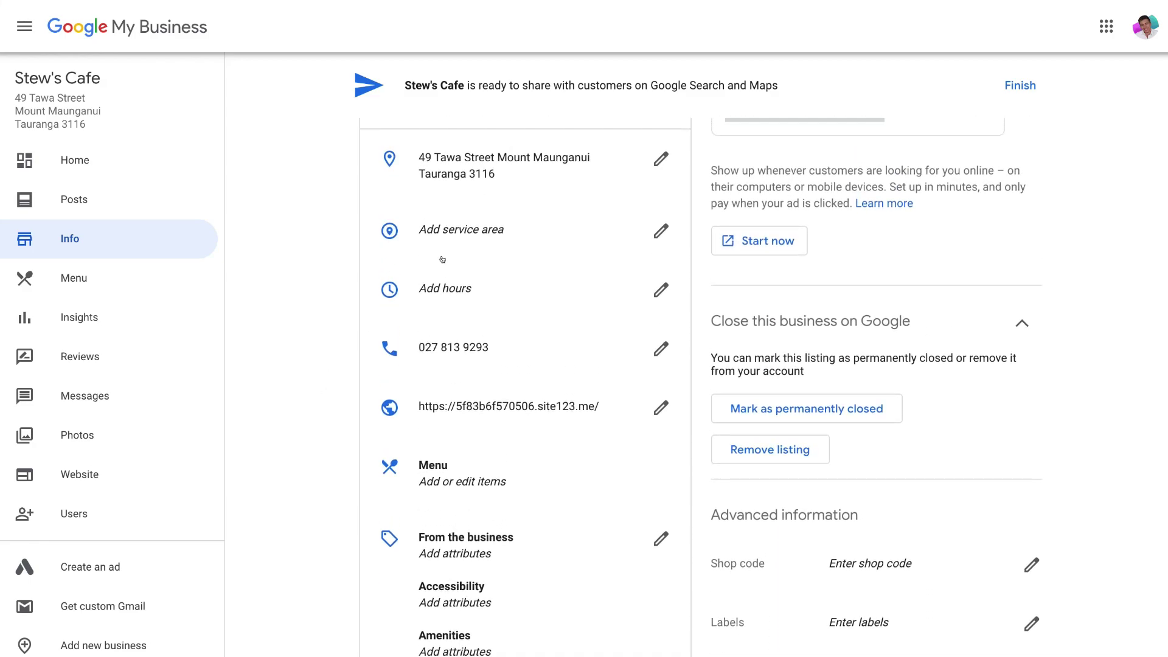
scroll(443, 371, "down", 2)
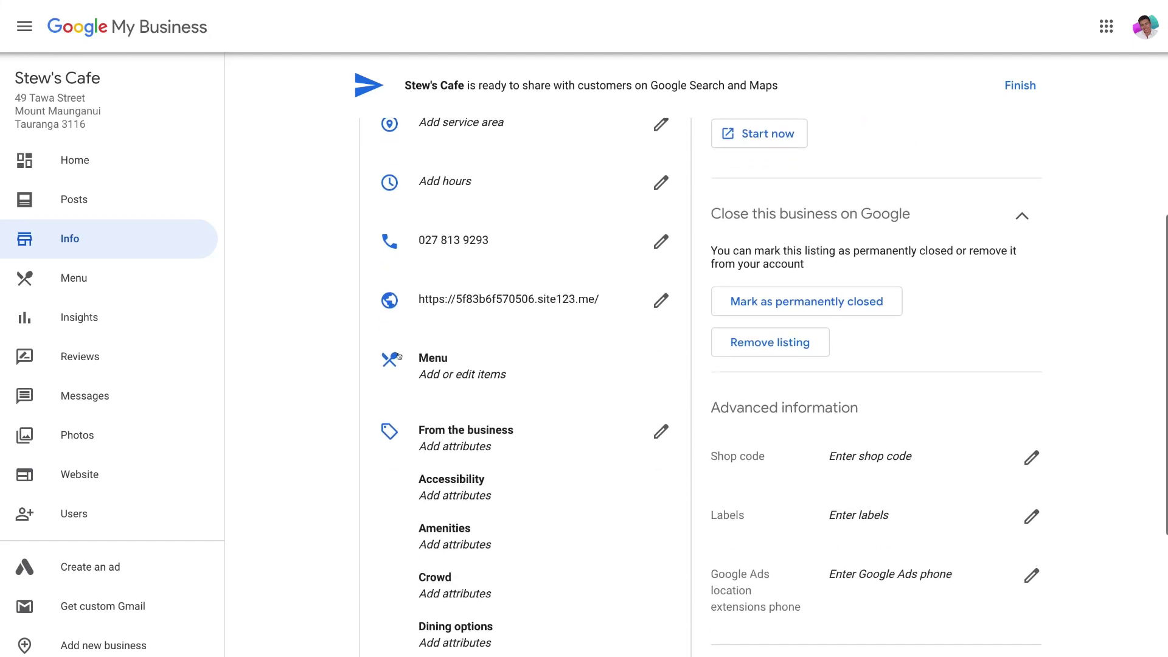
scroll(457, 363, "down", 7)
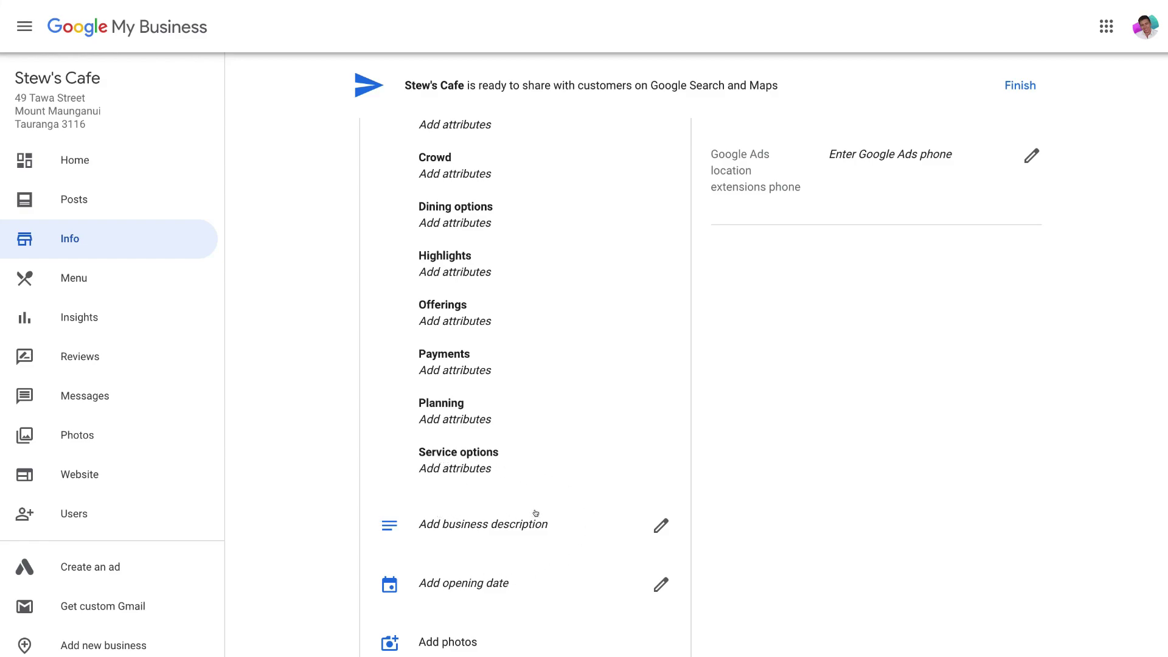
Review the listing's photo categories from Video, Interior and Exterior through Food and drink, Menu, Team and Identity, and return to the Overview.
left_click(119, 439)
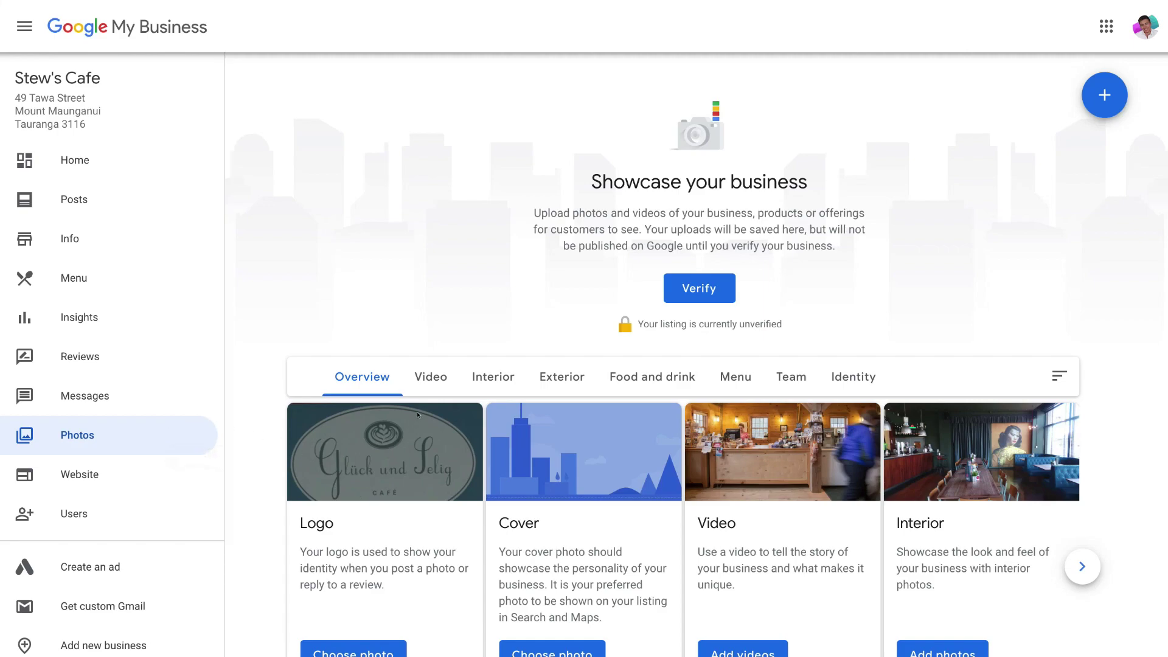
left_click(420, 380)
left_click(478, 382)
left_click(546, 377)
left_click(630, 374)
left_click(718, 375)
left_click(788, 378)
left_click(852, 375)
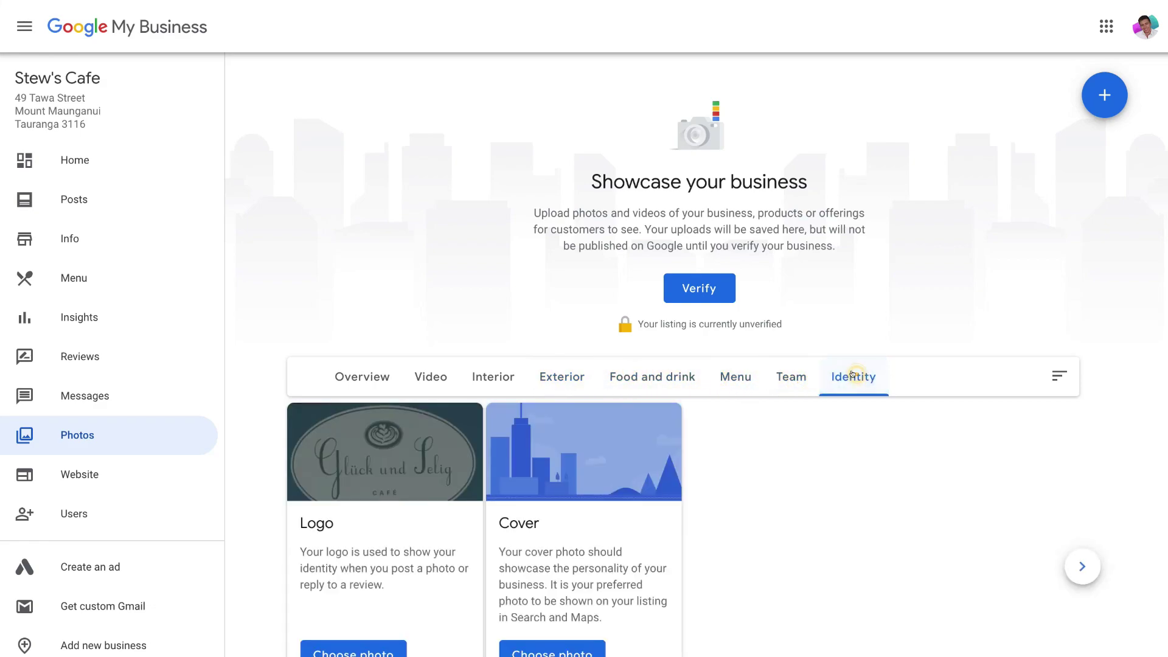
scroll(856, 375, "down", 1)
left_click(350, 340)
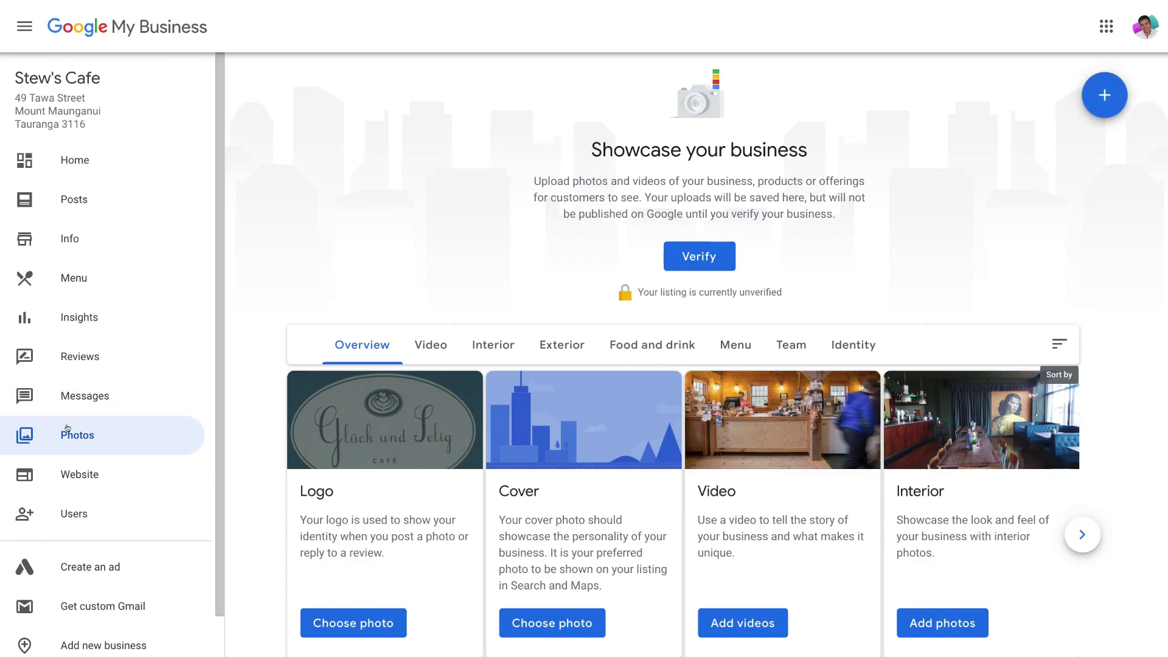
Examine the unpublished website generated for the listing, including its header, About Us, Gallery and Contact Us sections.
left_click(96, 478)
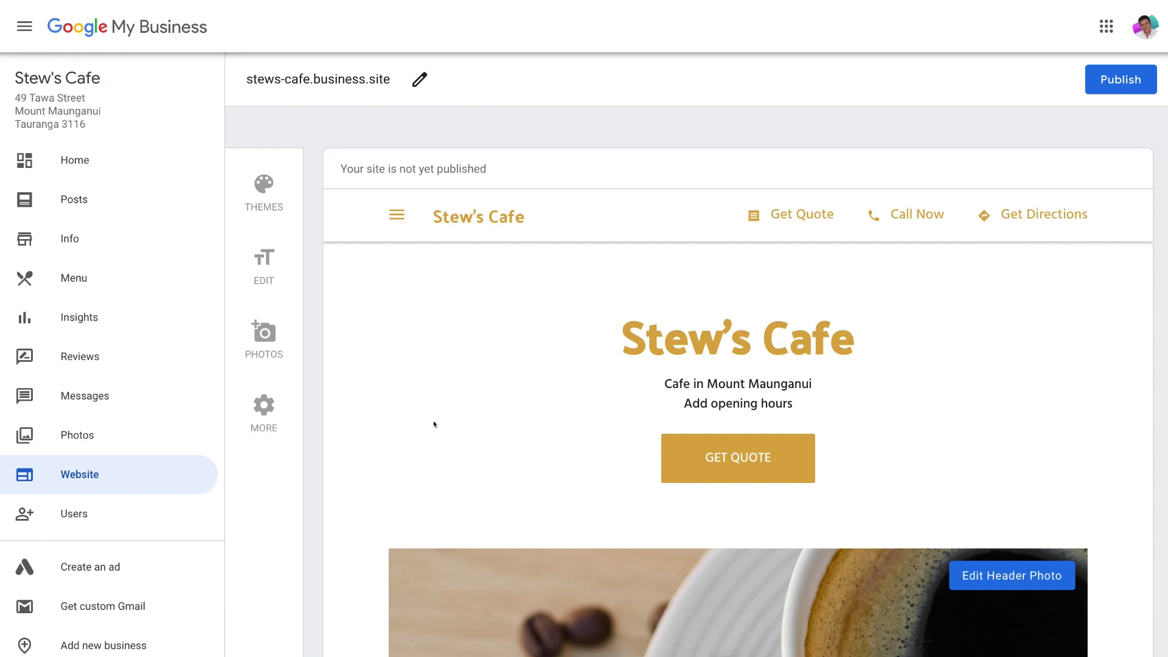
scroll(434, 424, "down", 6)
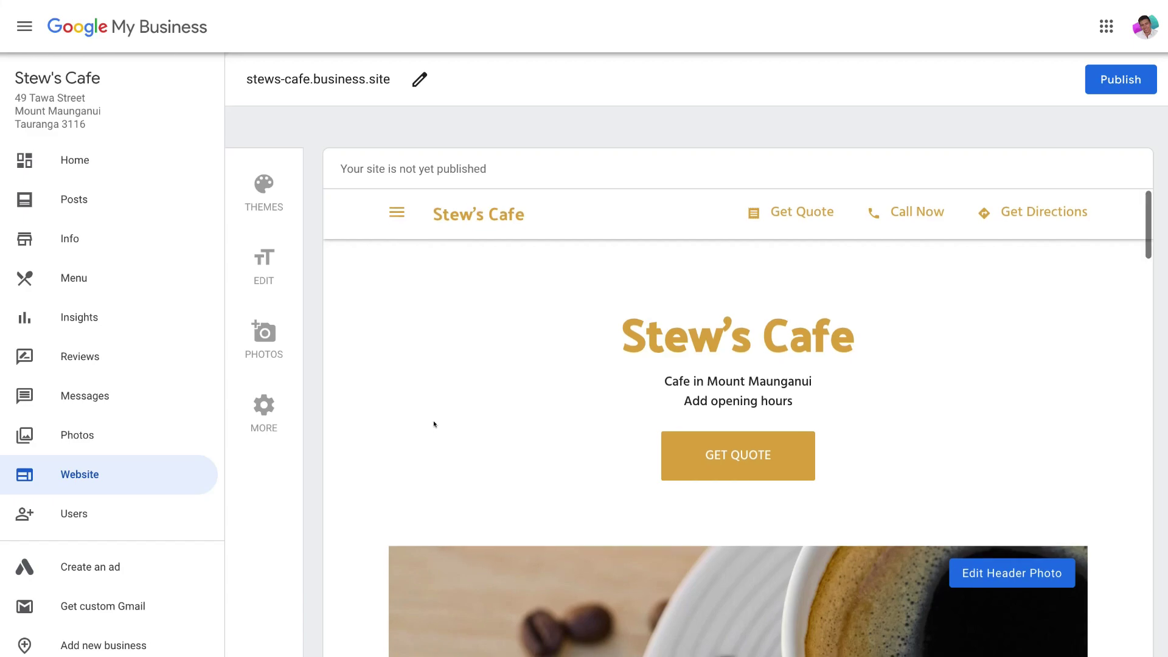
scroll(434, 424, "up", 6)
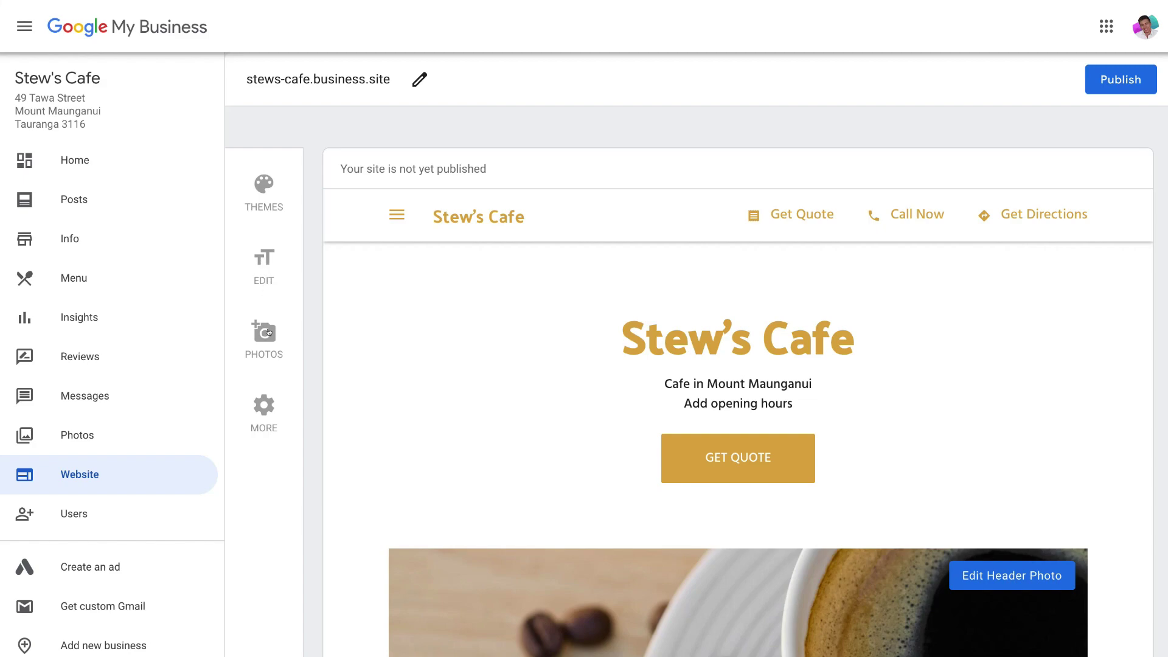
scroll(480, 365, "down", 10)
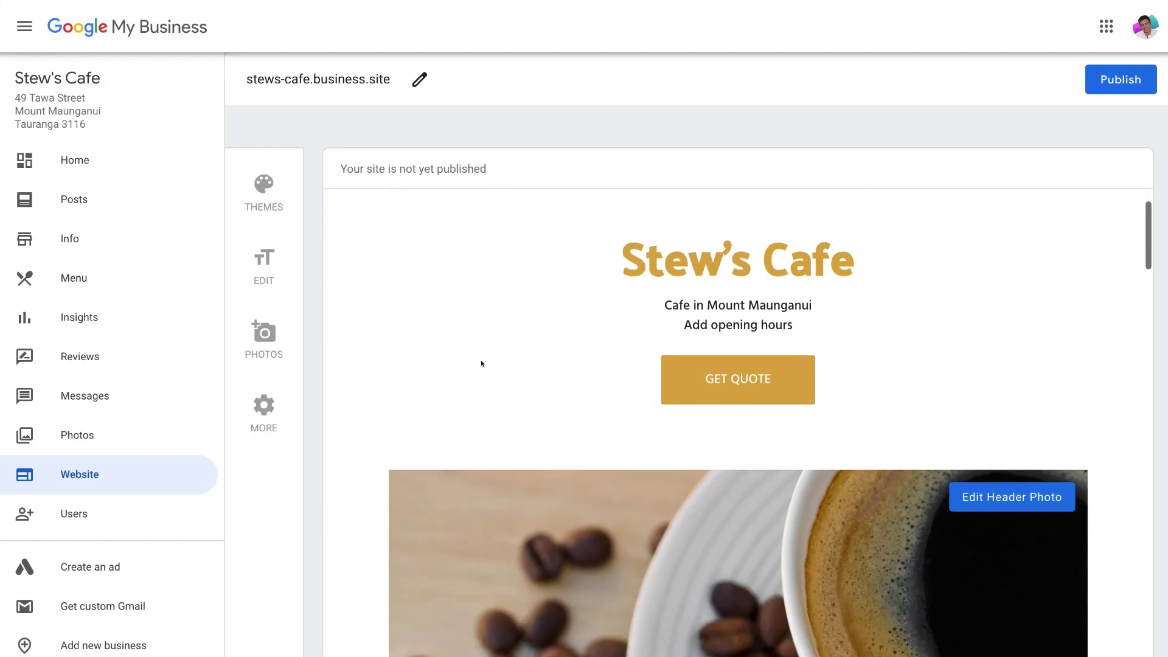
scroll(482, 363, "down", 15)
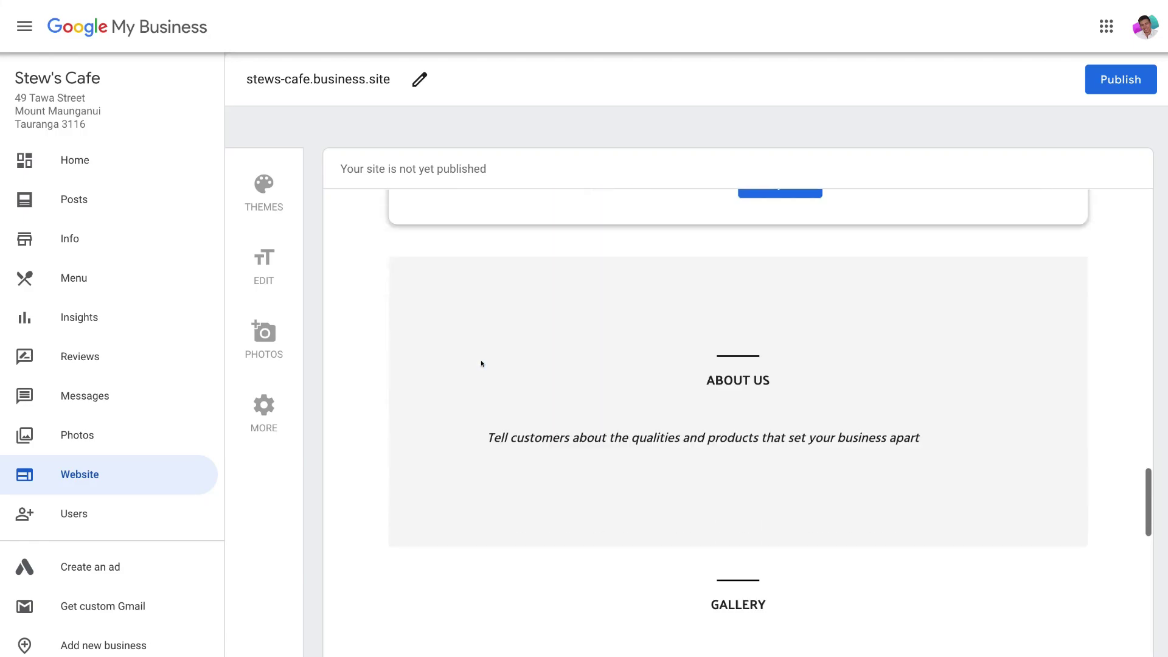
scroll(479, 363, "down", 5)
scroll(480, 363, "up", 17)
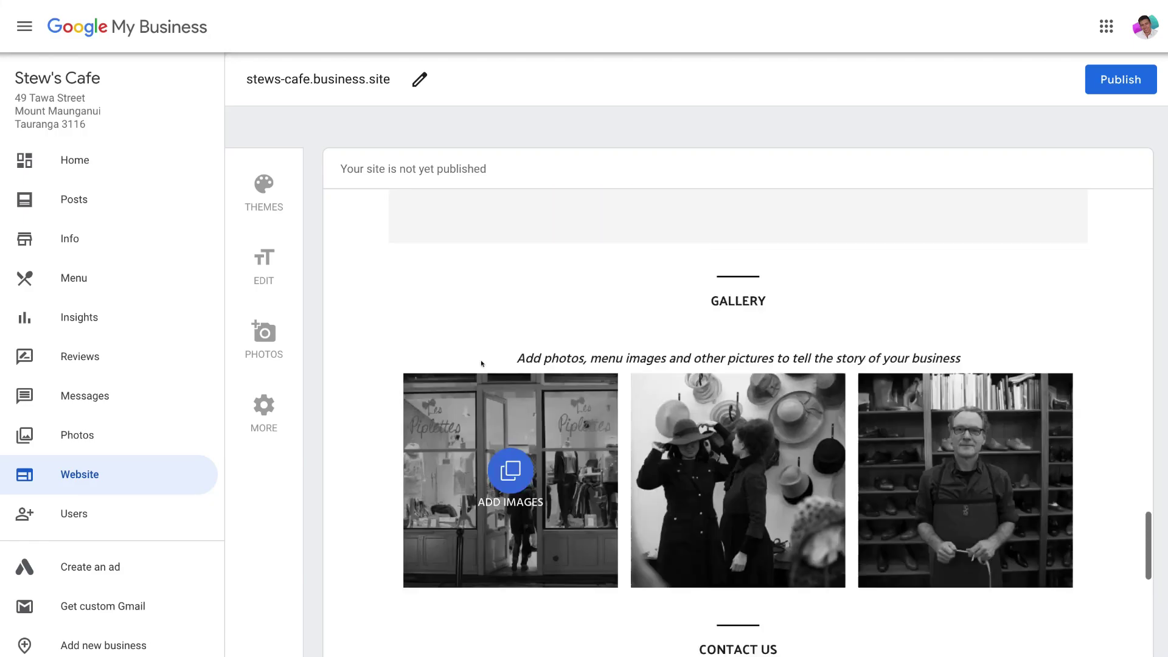
scroll(481, 364, "up", 5)
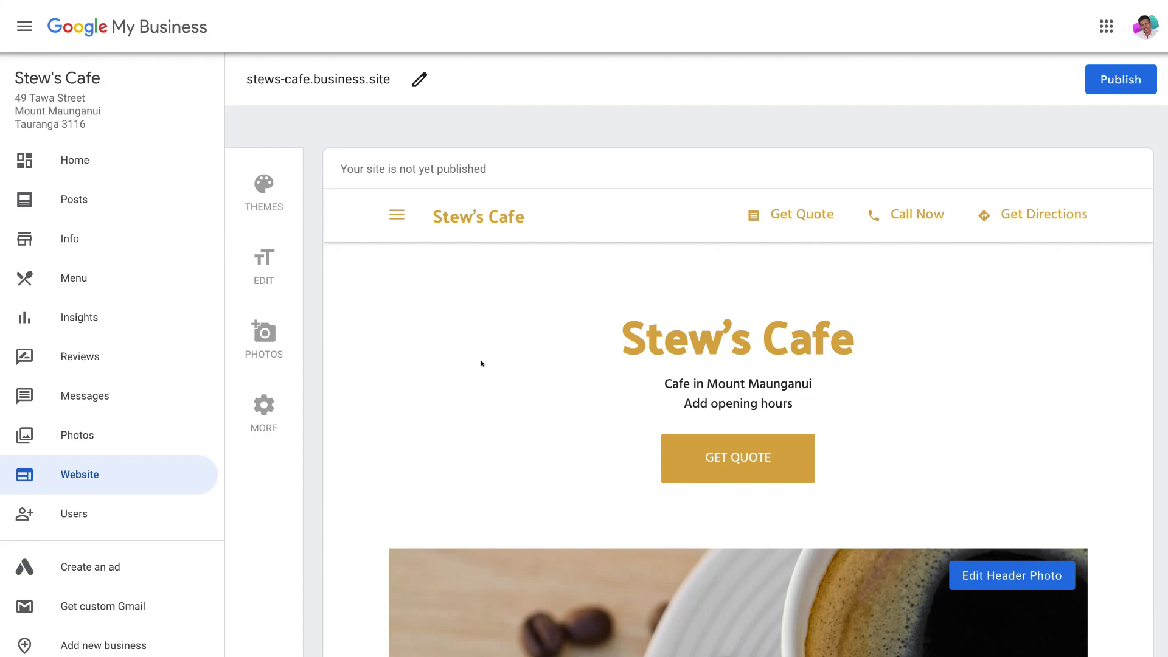